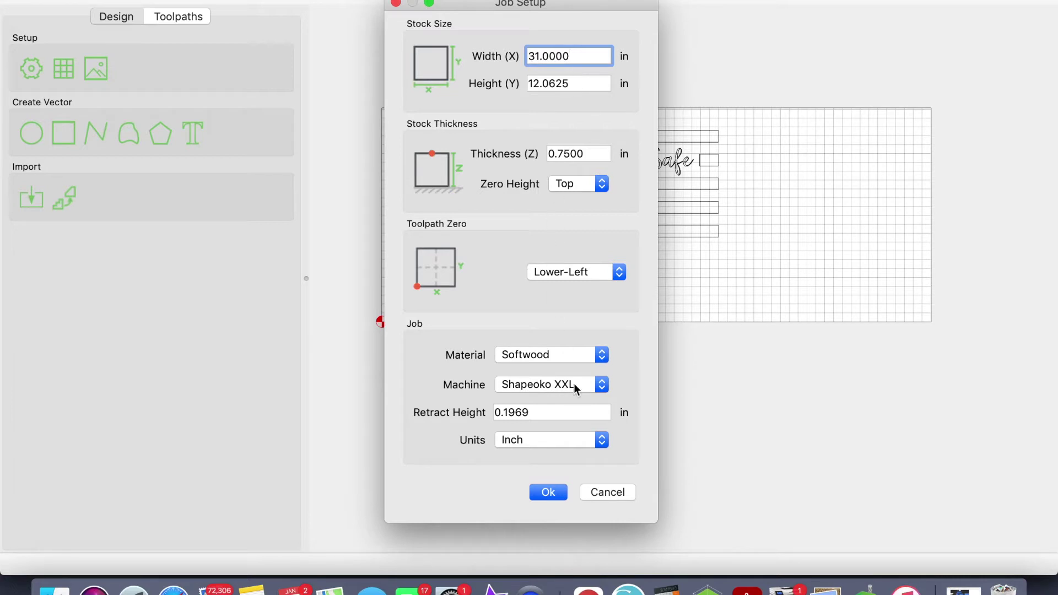
# - Apply the 31 × 12.0625 × 0.75 in softwood stock setup for the Shapeoko XXL
pyautogui.click(548, 492)
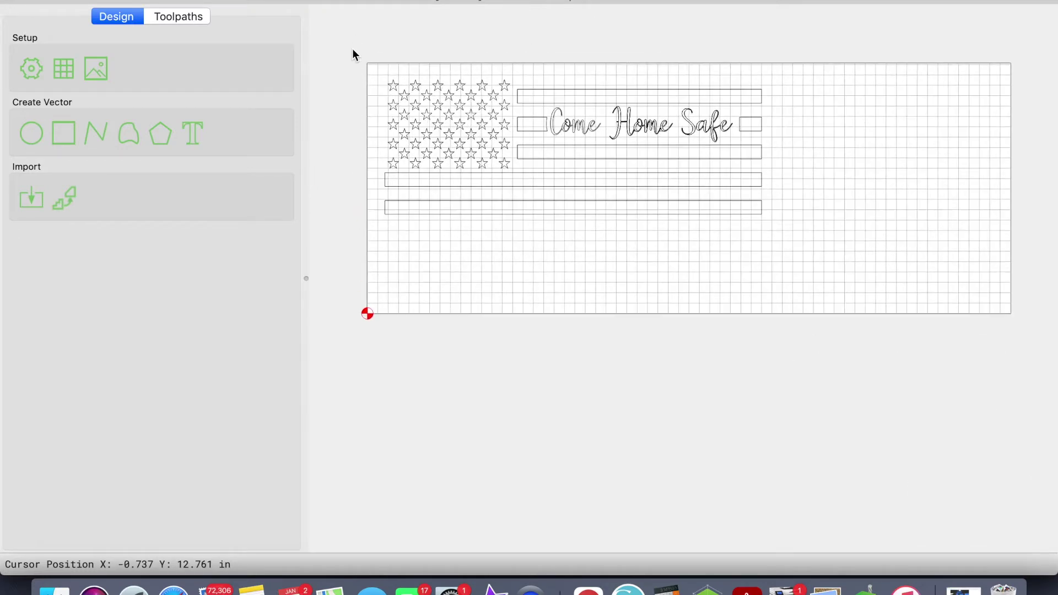
# - Select all flag vectors and scale them up to about 29.15 × 10.42 in
pyautogui.press('super+a')
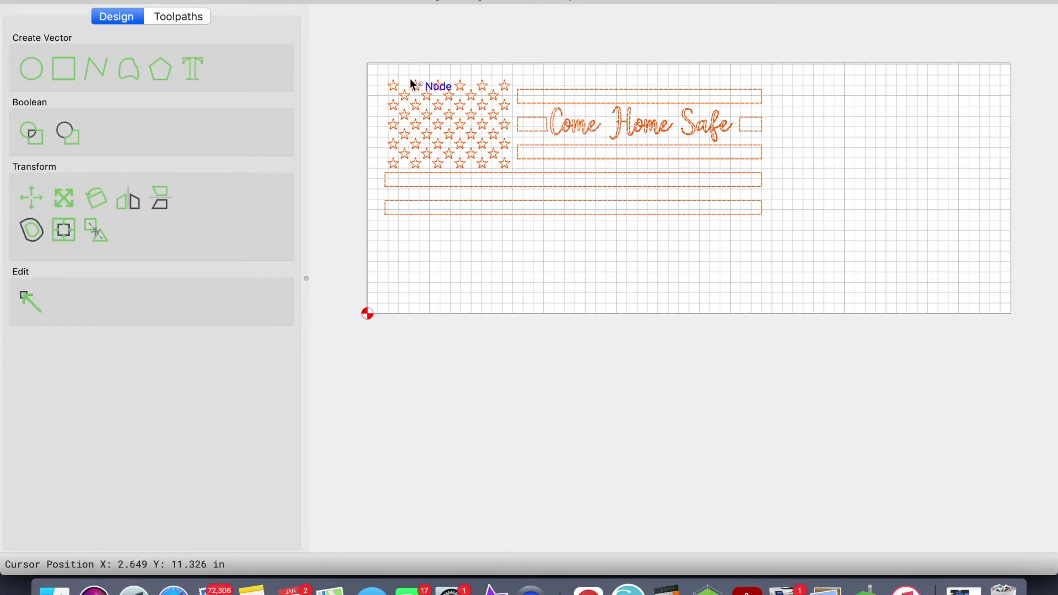
pyautogui.click(65, 203)
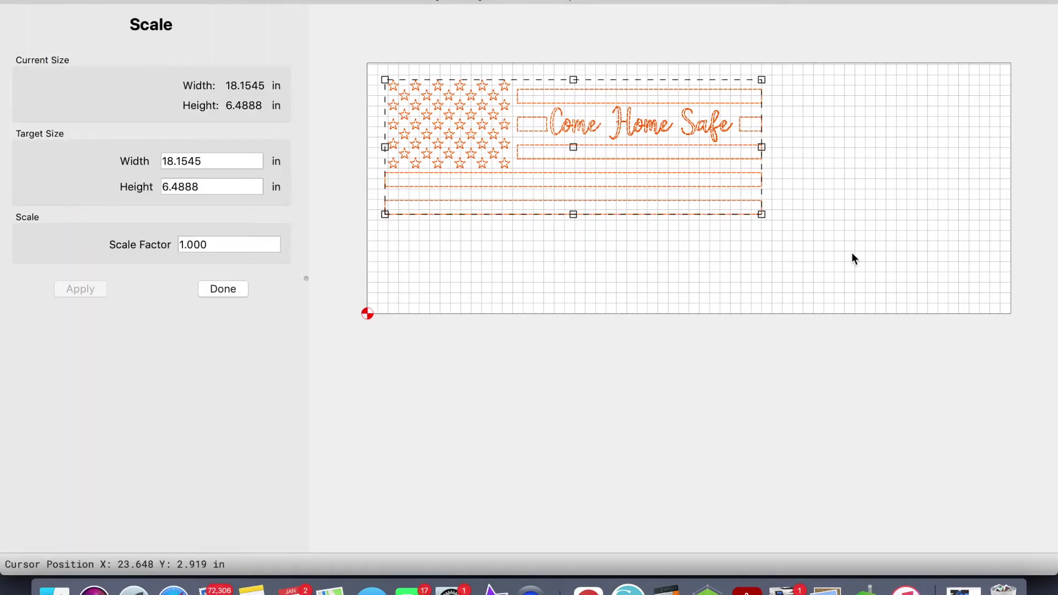
pyautogui.moveTo(761, 214); pyautogui.dragTo(988, 297)
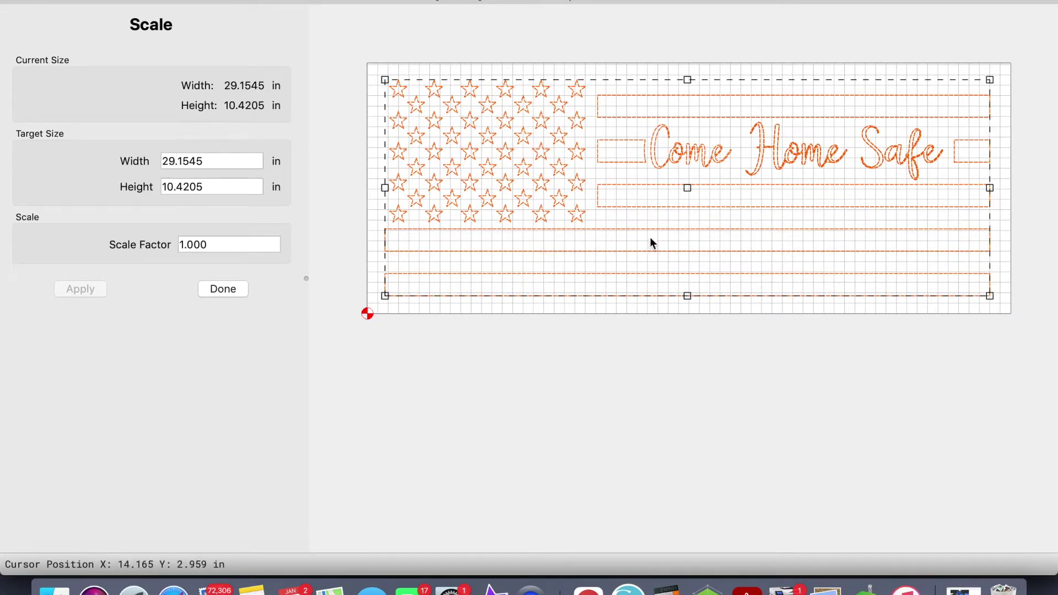
# - Finish scaling, align the design's centre to the stock centre, and deselect it
pyautogui.click(236, 291)
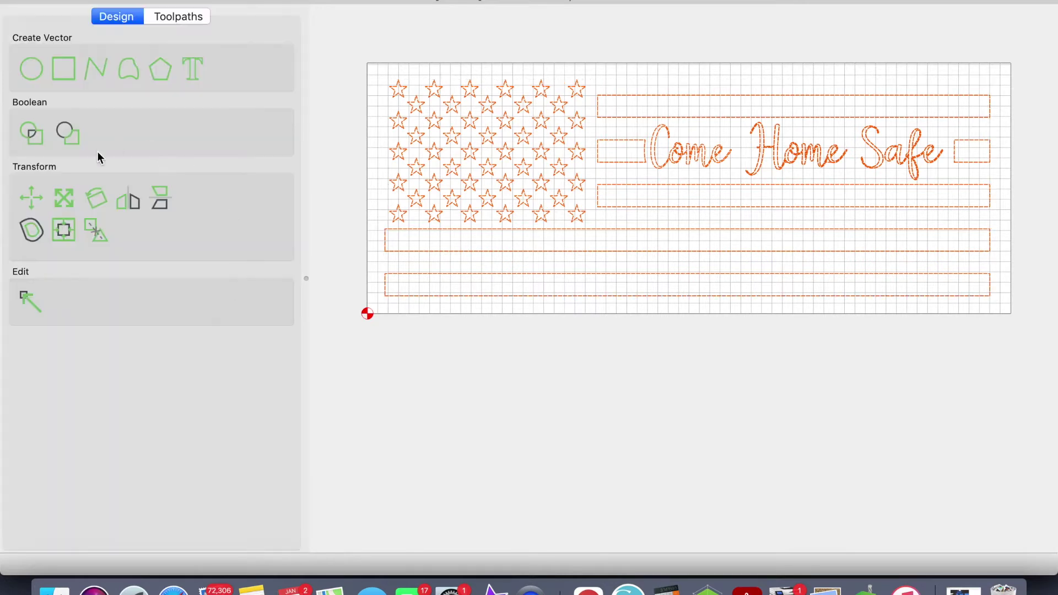
pyautogui.click(65, 236)
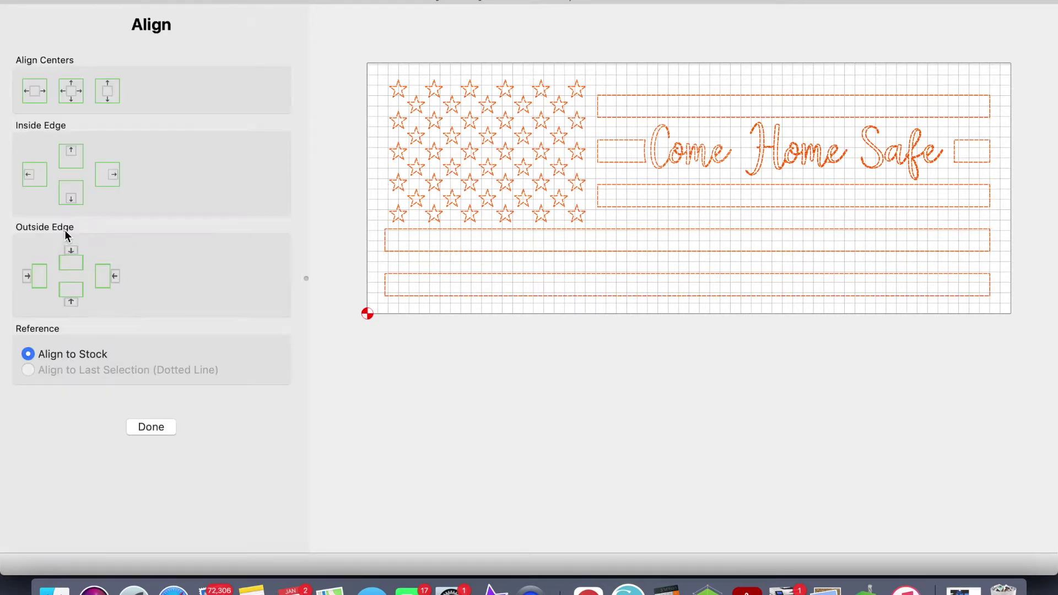
pyautogui.click(75, 94)
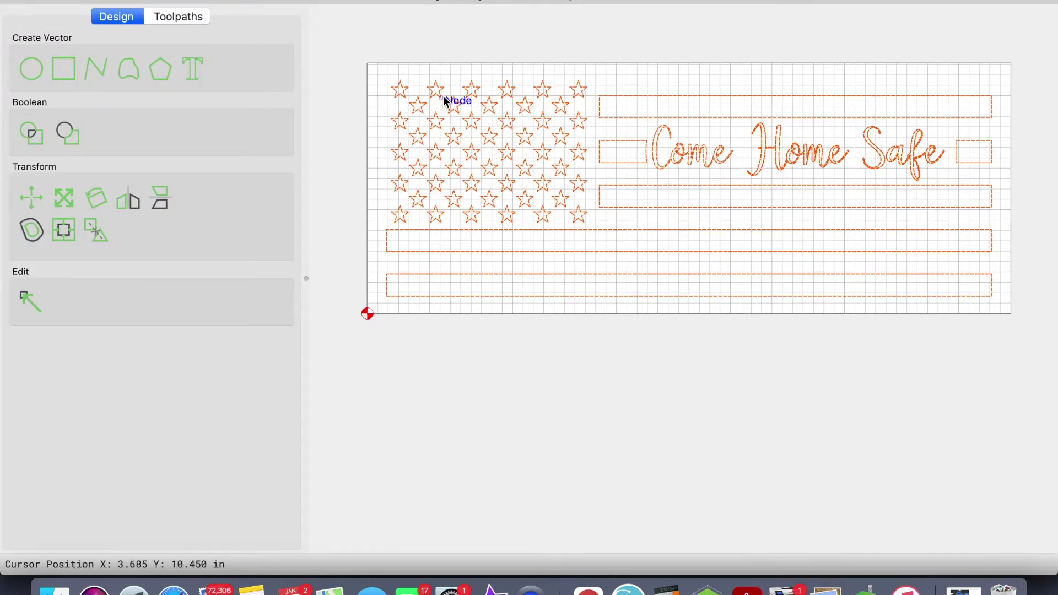
pyautogui.click(461, 45)
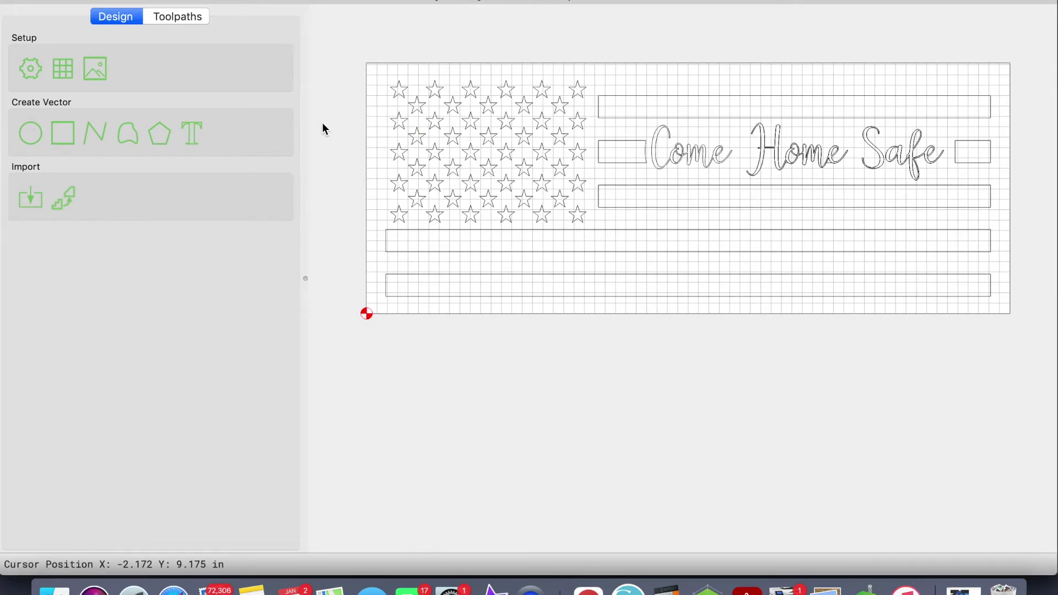
pyautogui.click(469, 125)
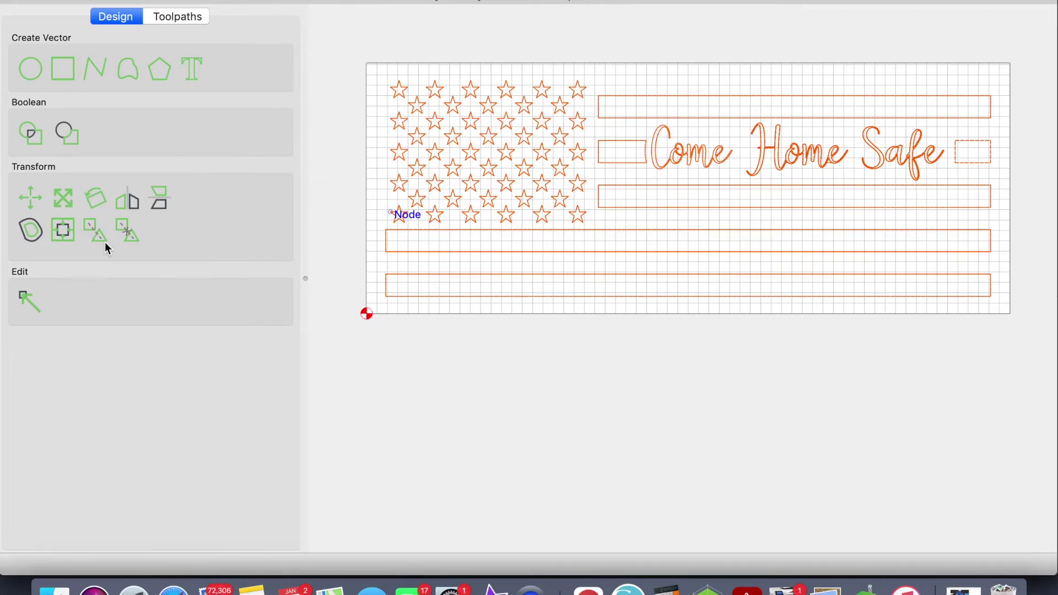
pyautogui.click(557, 420)
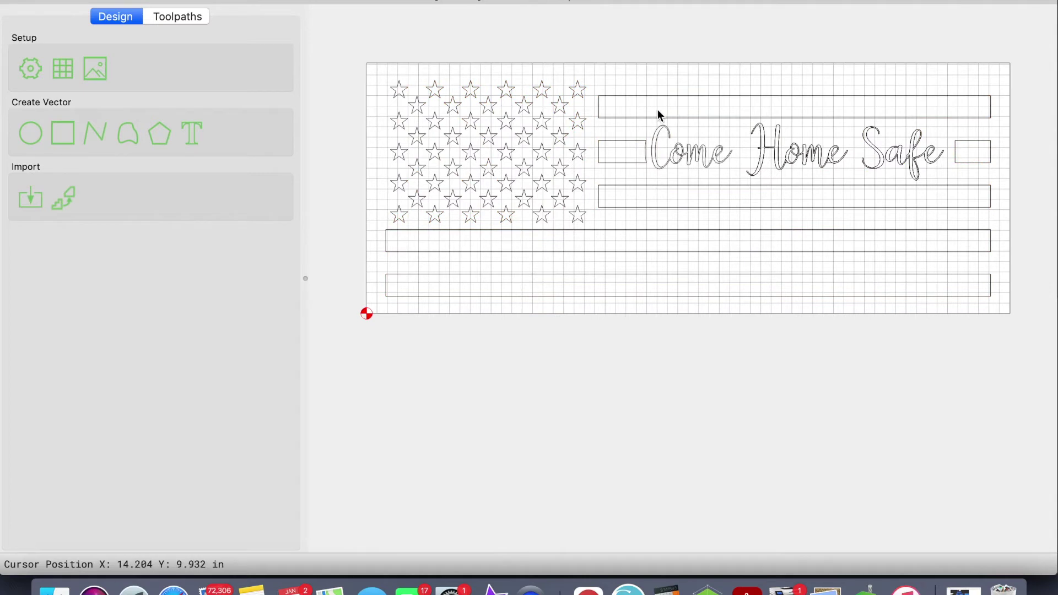
pyautogui.click(630, 97)
pyautogui.keyDown('shift'); pyautogui.click(623, 141); pyautogui.keyUp('shift')
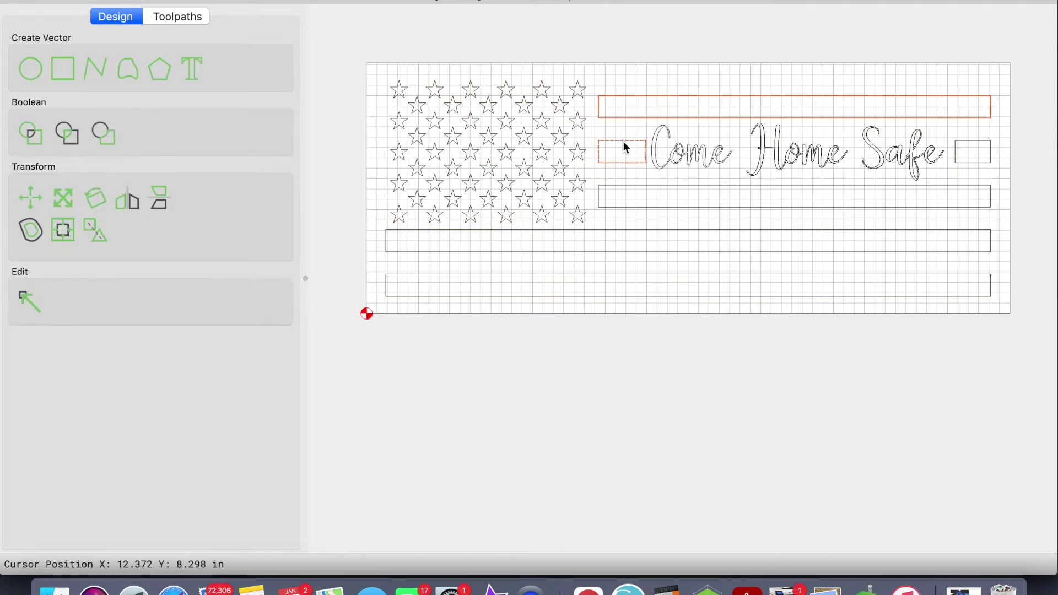
pyautogui.keyDown('shift'); pyautogui.click(990, 142); pyautogui.keyUp('shift')
pyautogui.keyDown('shift'); pyautogui.click(869, 187); pyautogui.keyUp('shift')
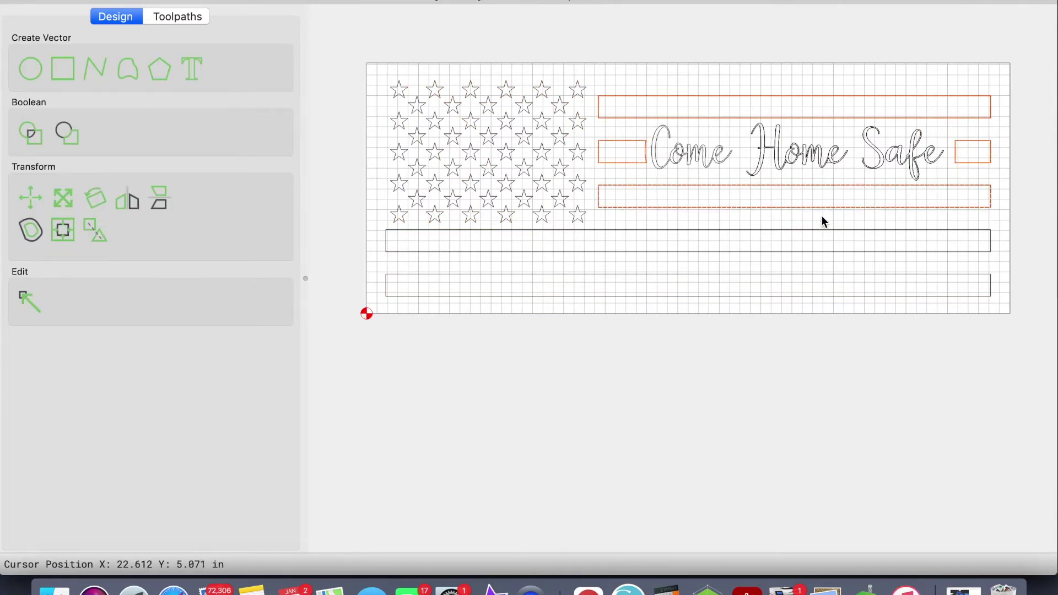
pyautogui.keyDown('shift'); pyautogui.click(810, 231); pyautogui.keyUp('shift')
pyautogui.keyDown('shift'); pyautogui.click(786, 275); pyautogui.keyUp('shift')
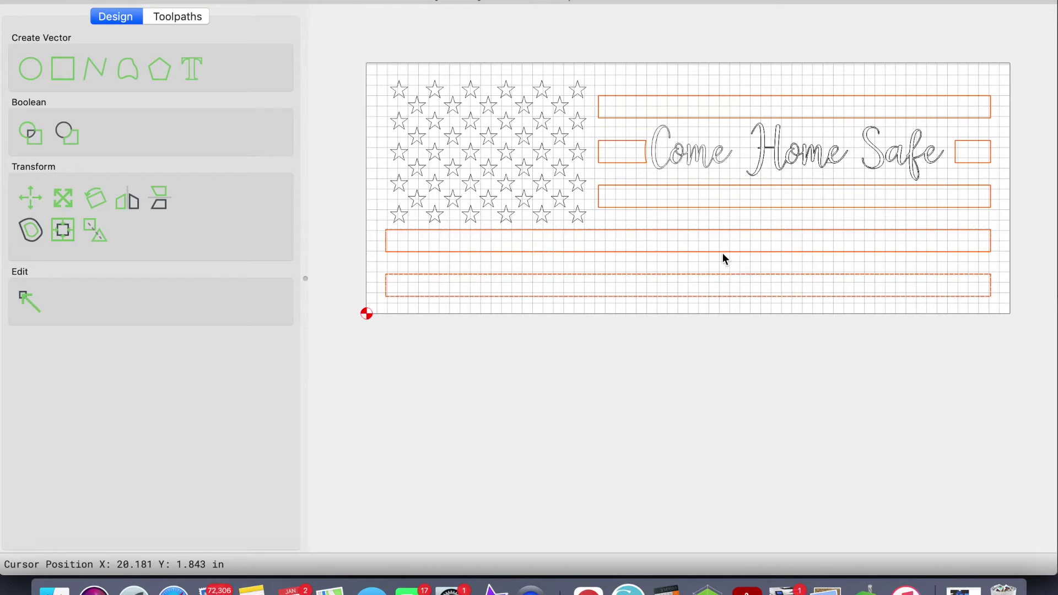
pyautogui.click(398, 344)
pyautogui.click(420, 104)
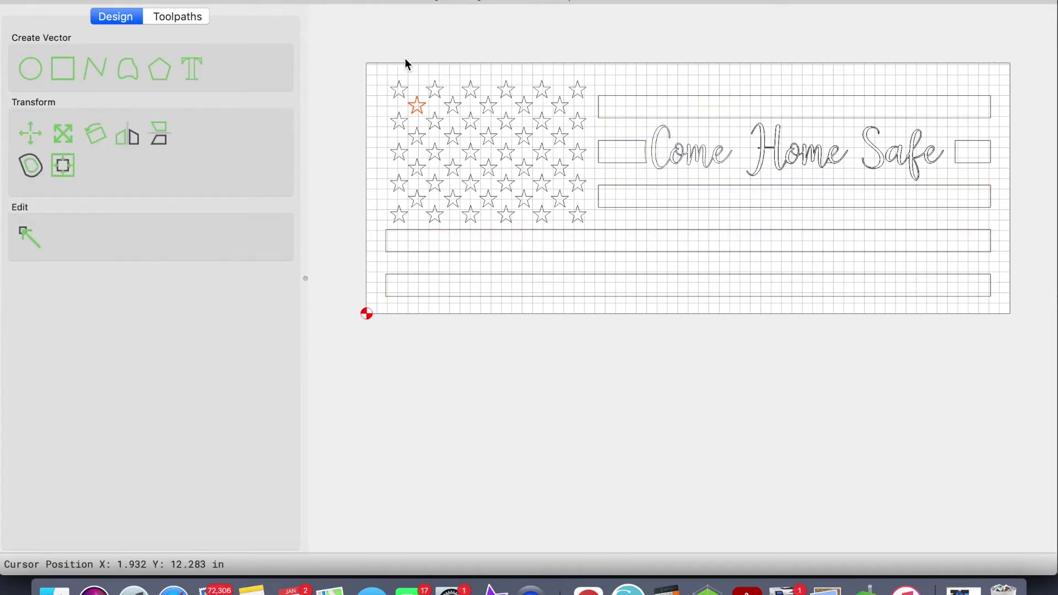
pyautogui.click(382, 58)
pyautogui.moveTo(380, 54); pyautogui.dragTo(593, 229)
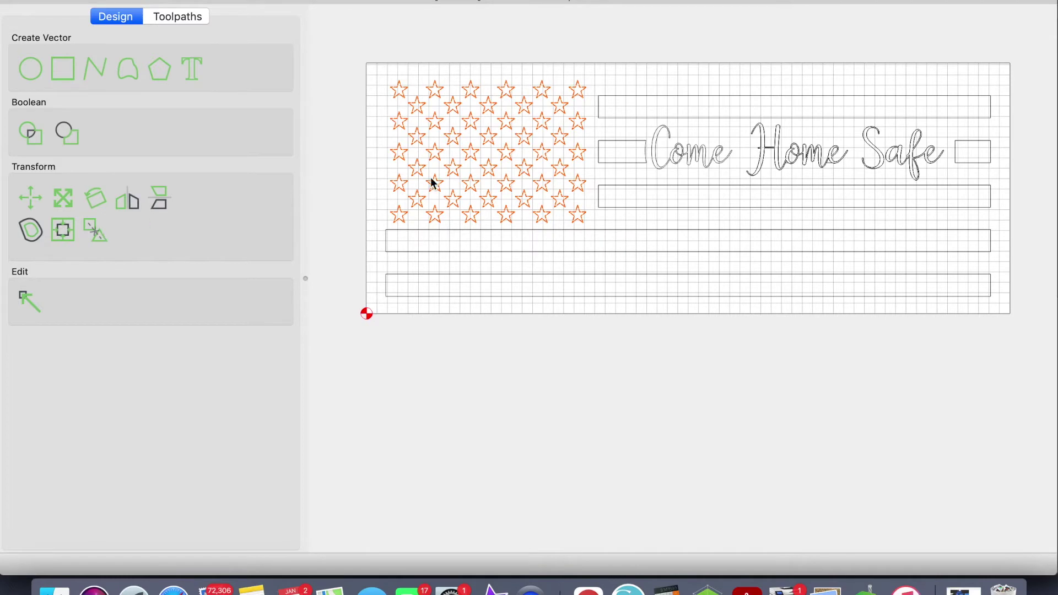
pyautogui.click(639, 76)
pyautogui.moveTo(624, 76); pyautogui.dragTo(978, 198)
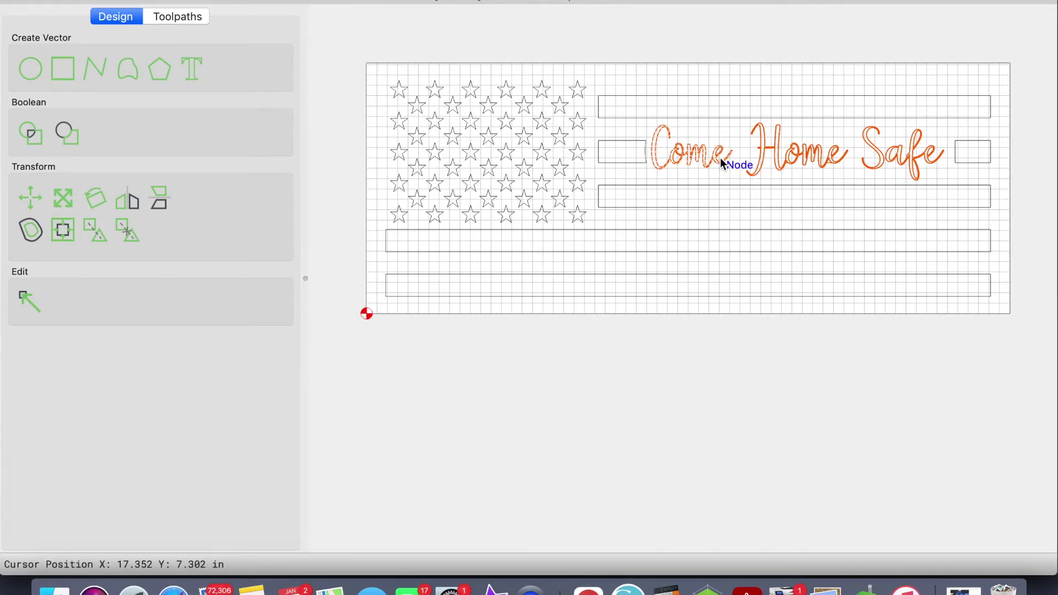
pyautogui.moveTo(718, 157); pyautogui.dragTo(719, 187)
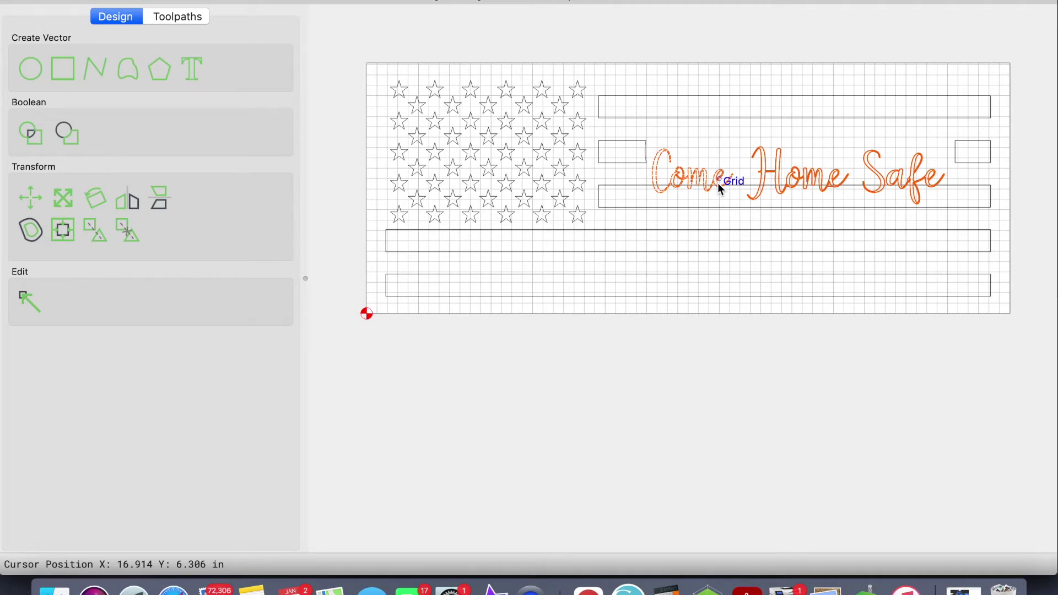
pyautogui.press('Escape')
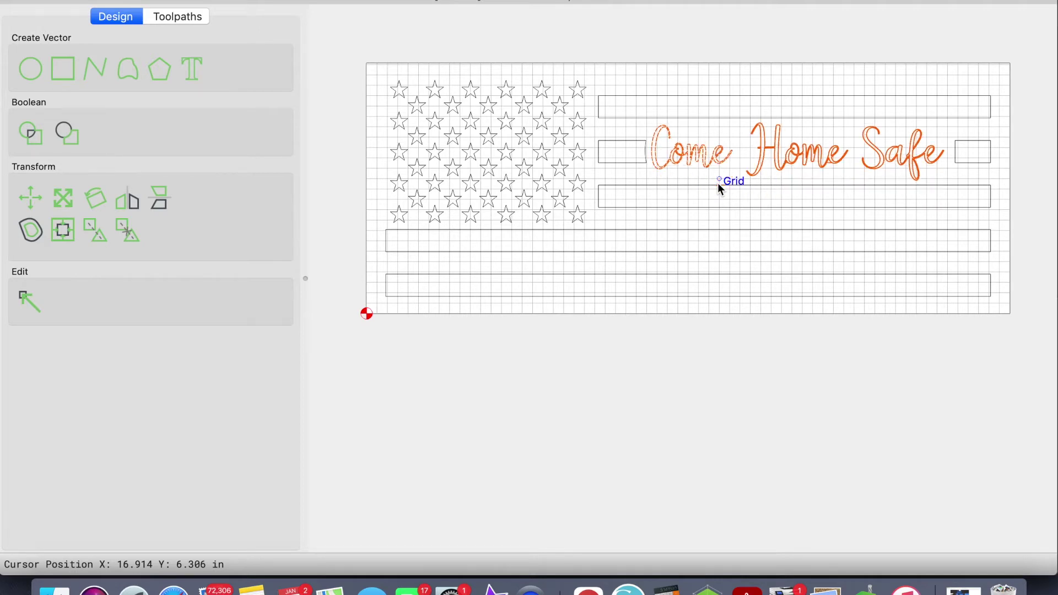
pyautogui.click(712, 44)
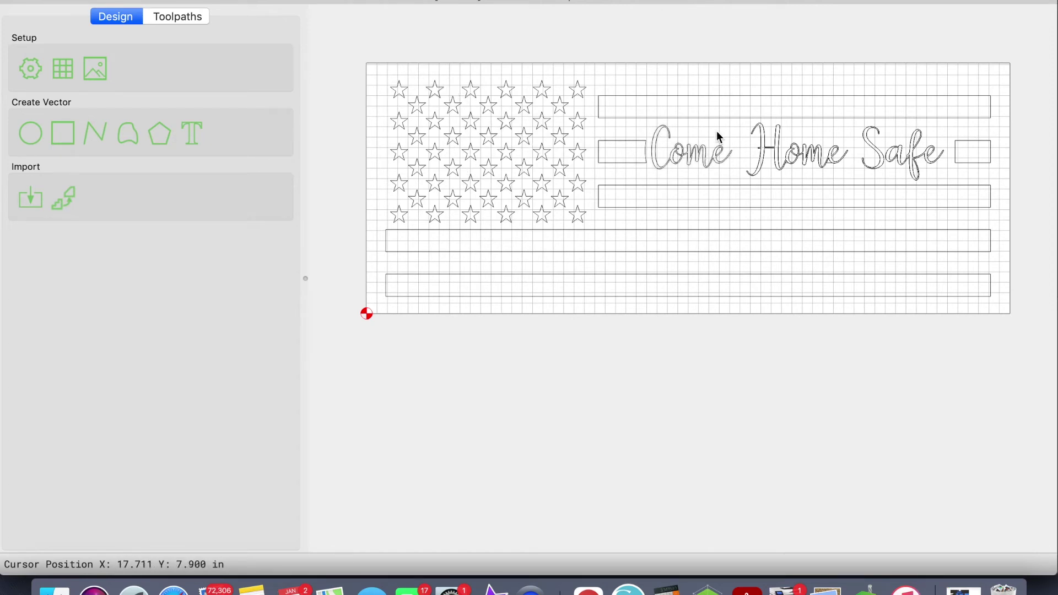
# - Select the stripes and add an Advanced VCarve toolpath with the area pocket tool enabled
pyautogui.click(644, 98)
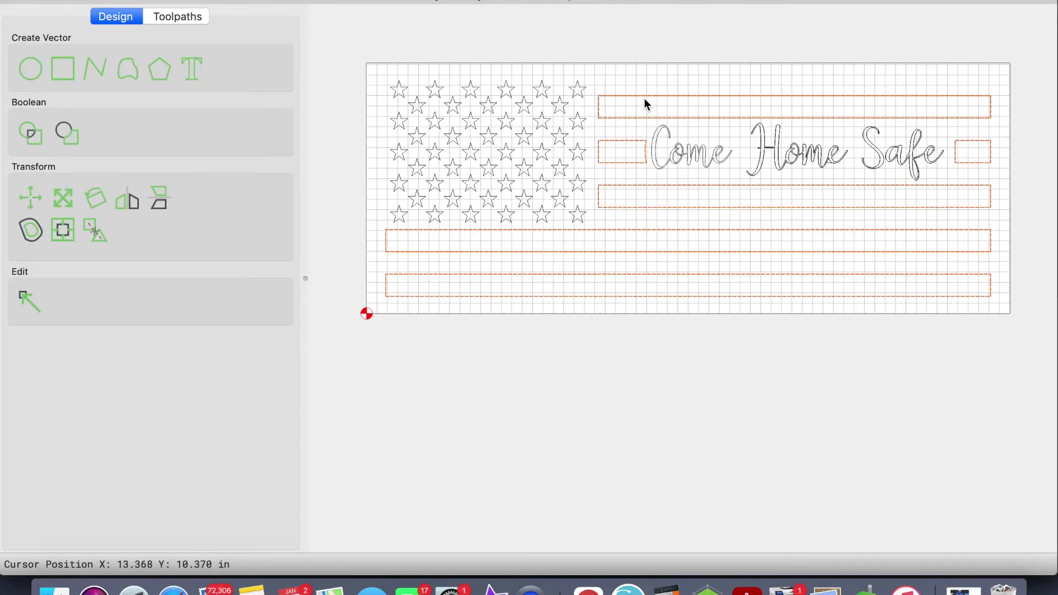
pyautogui.click(184, 18)
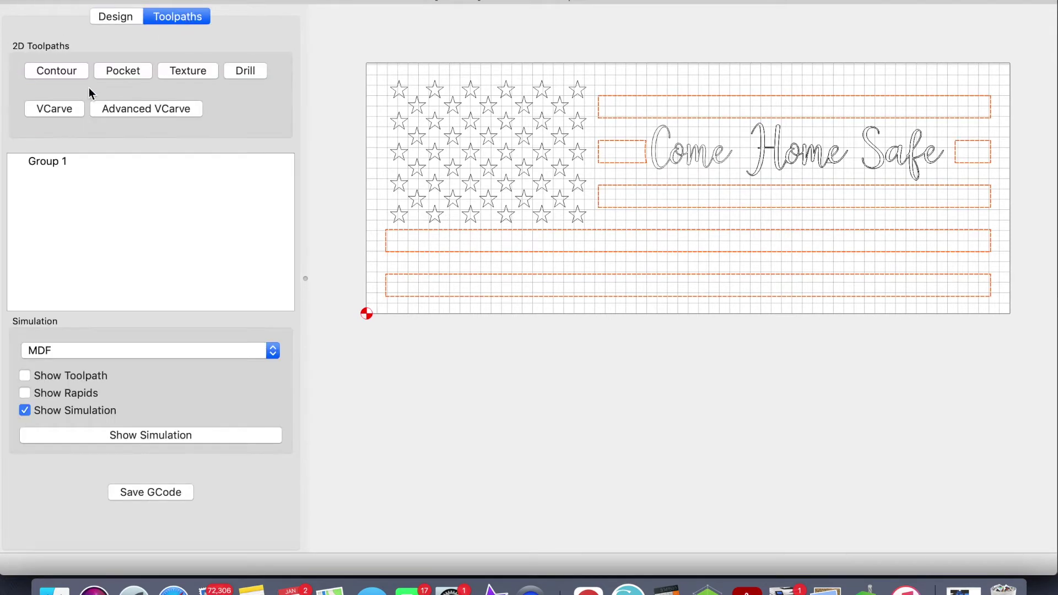
pyautogui.click(122, 108)
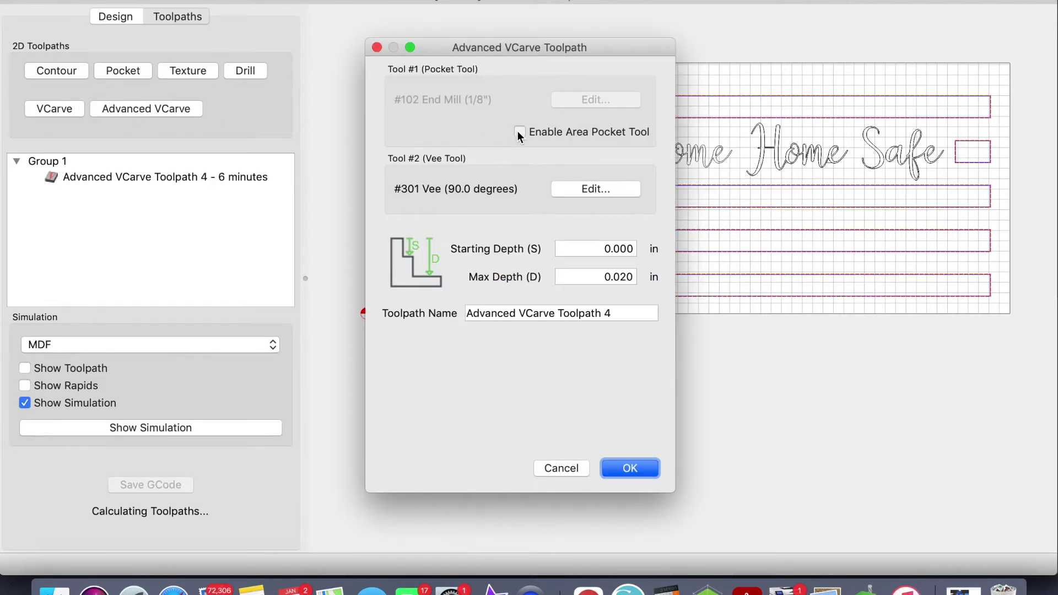
pyautogui.click(519, 132)
pyautogui.click(580, 103)
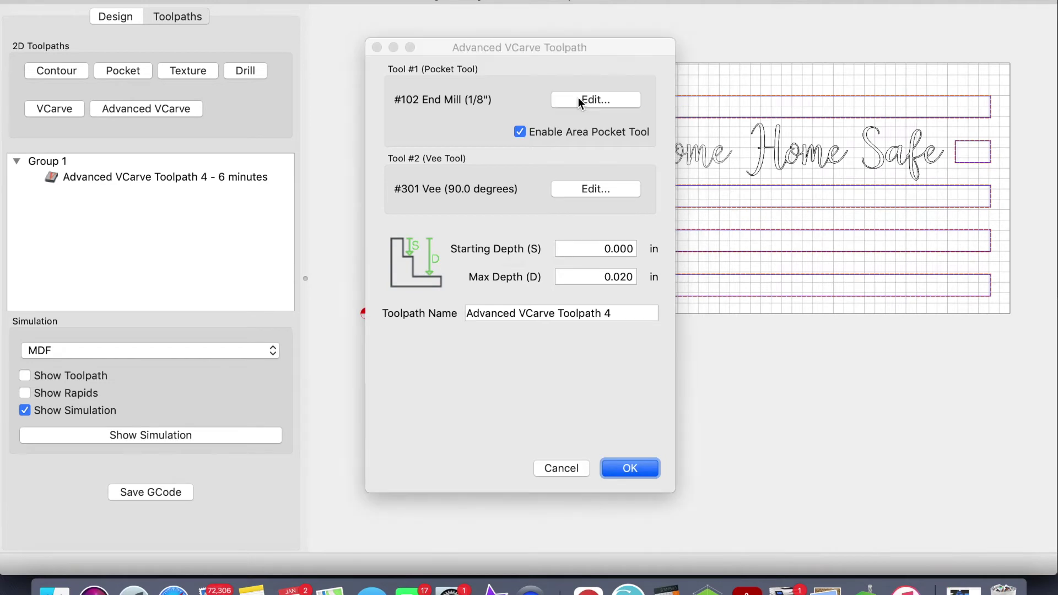
pyautogui.click(552, 136)
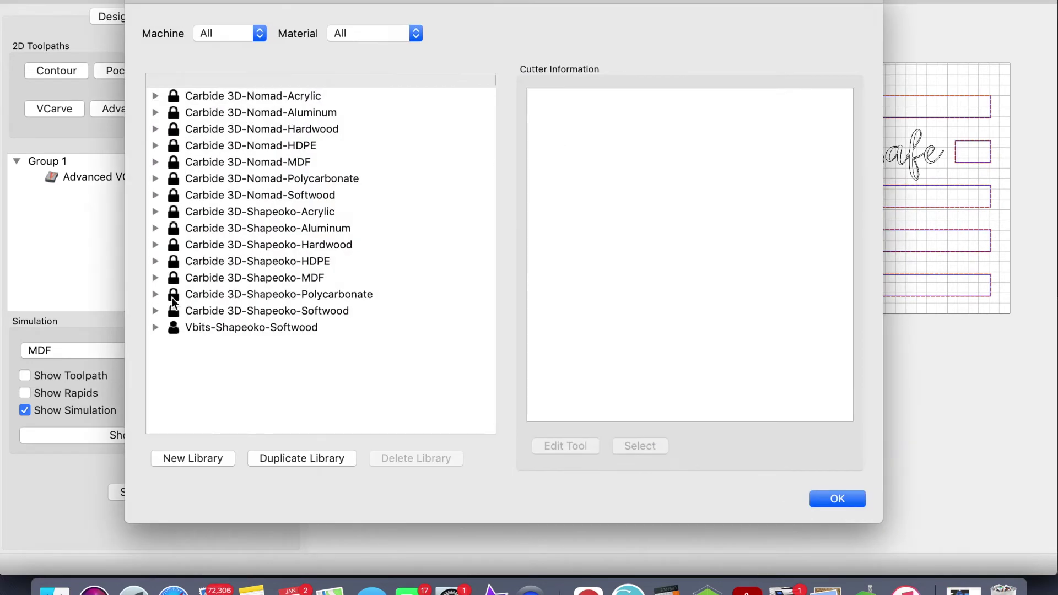
# - Set the pocket tool to the softwood #201 end mill at plunge 80, feed 90
pyautogui.click(156, 311)
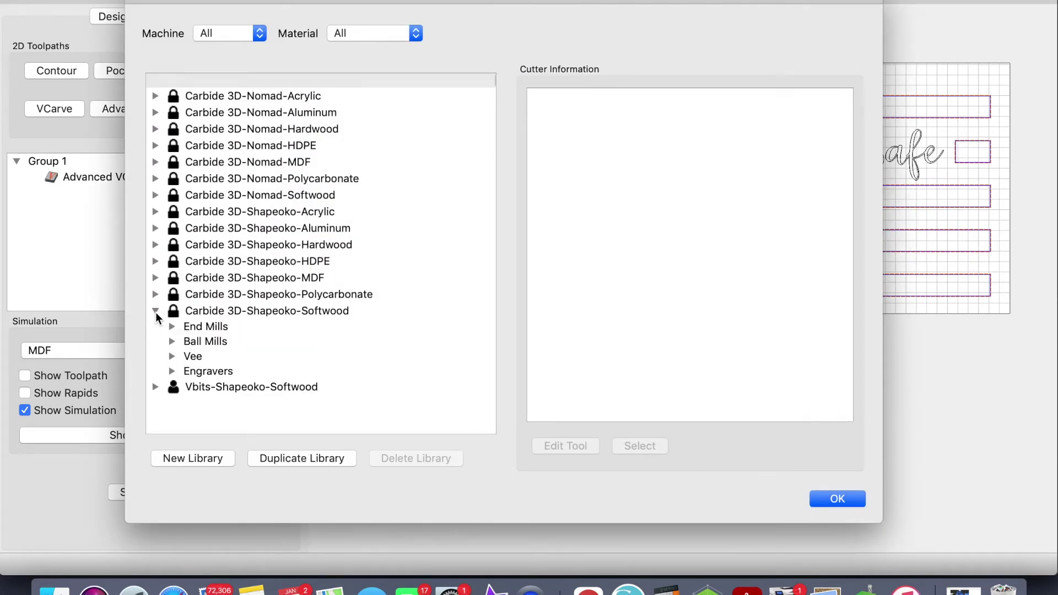
pyautogui.click(172, 328)
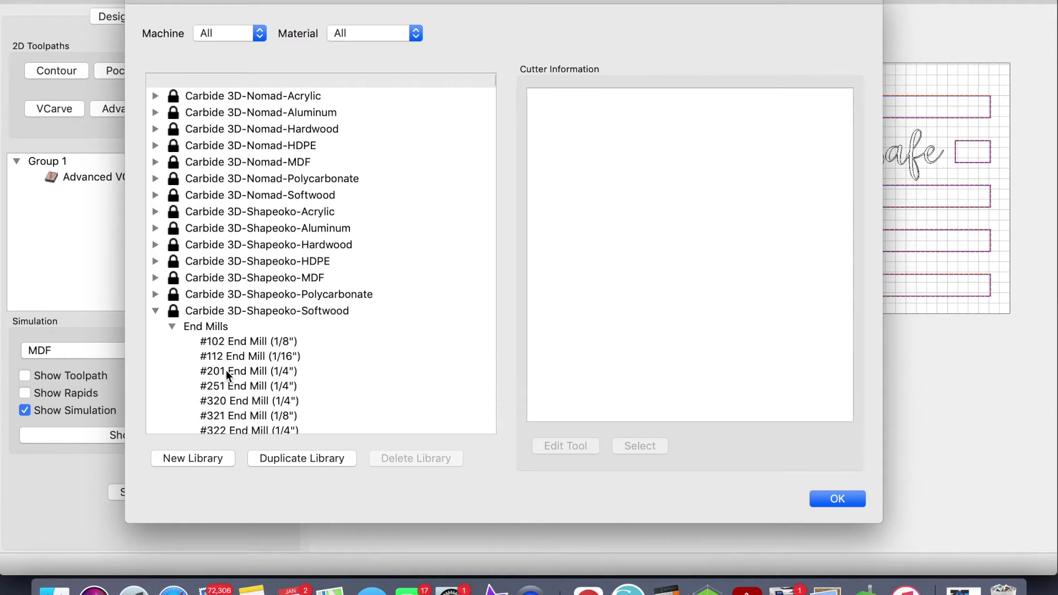
pyautogui.doubleClick(226, 371)
pyautogui.click(576, 276)
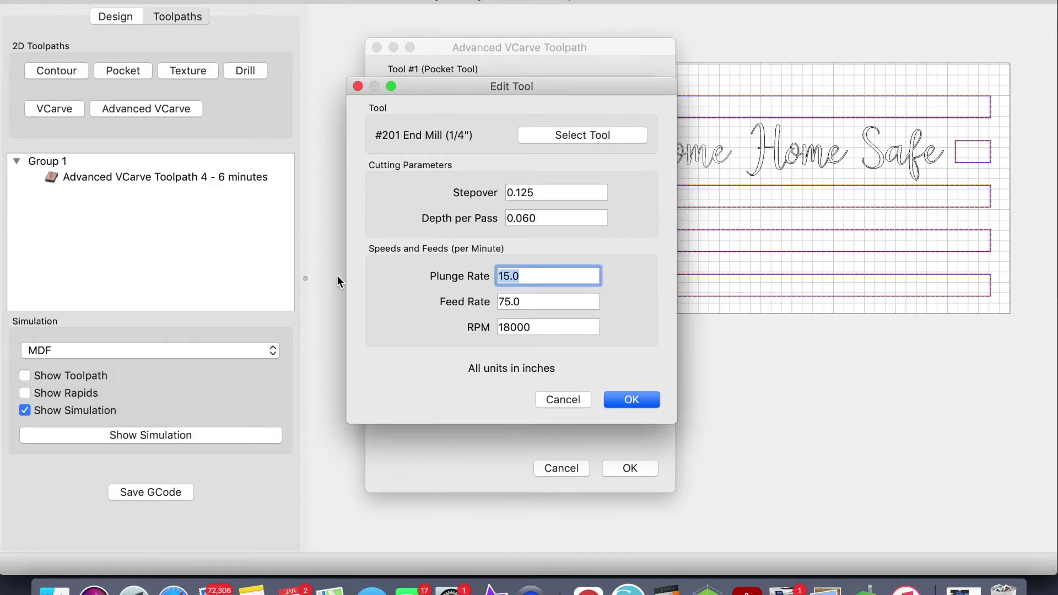
pyautogui.write('80')
pyautogui.press('Tab')
pyautogui.write('90')
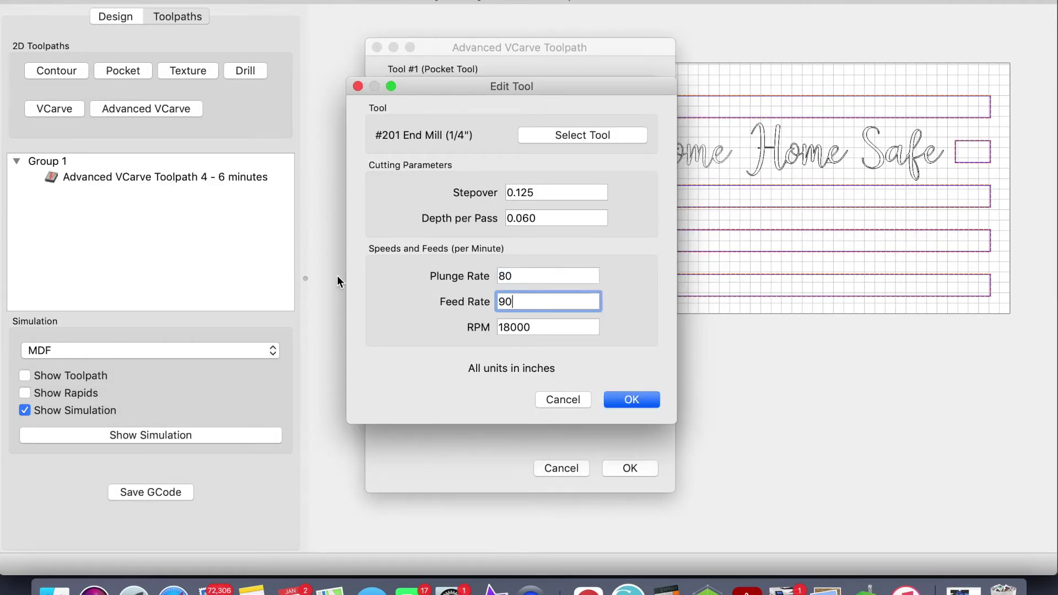
pyautogui.click(639, 405)
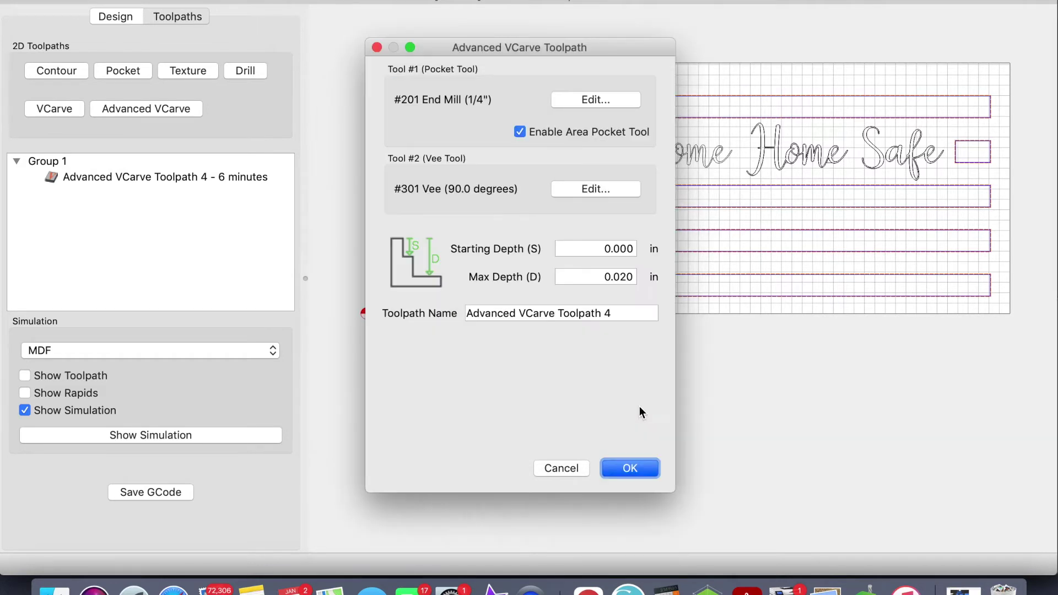
# - Give the vee tool plunge 80 and feed 90, and apply the Advanced VCarve toolpath
pyautogui.click(585, 190)
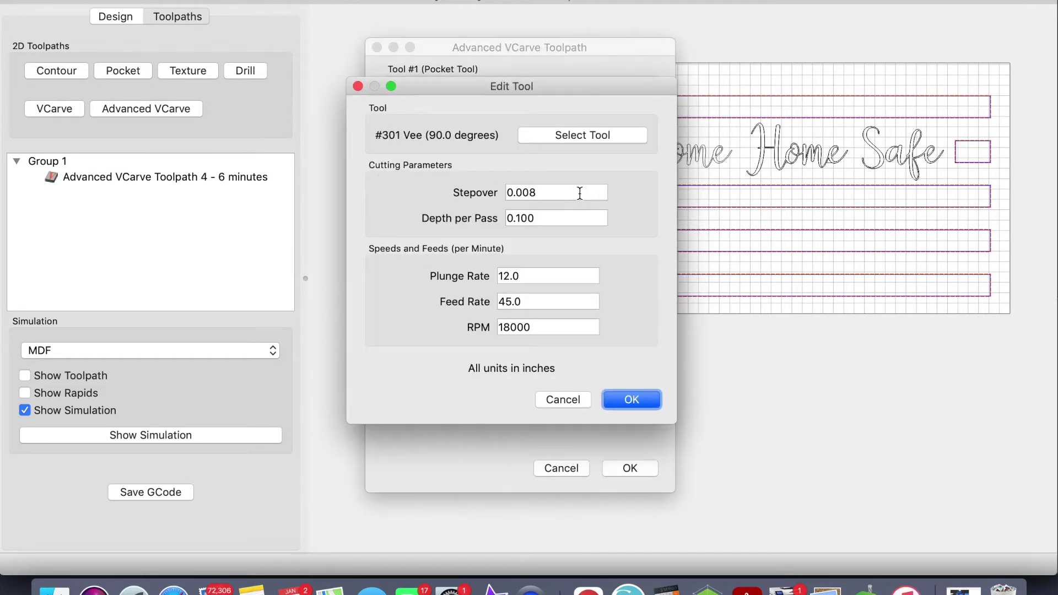
pyautogui.click(531, 276)
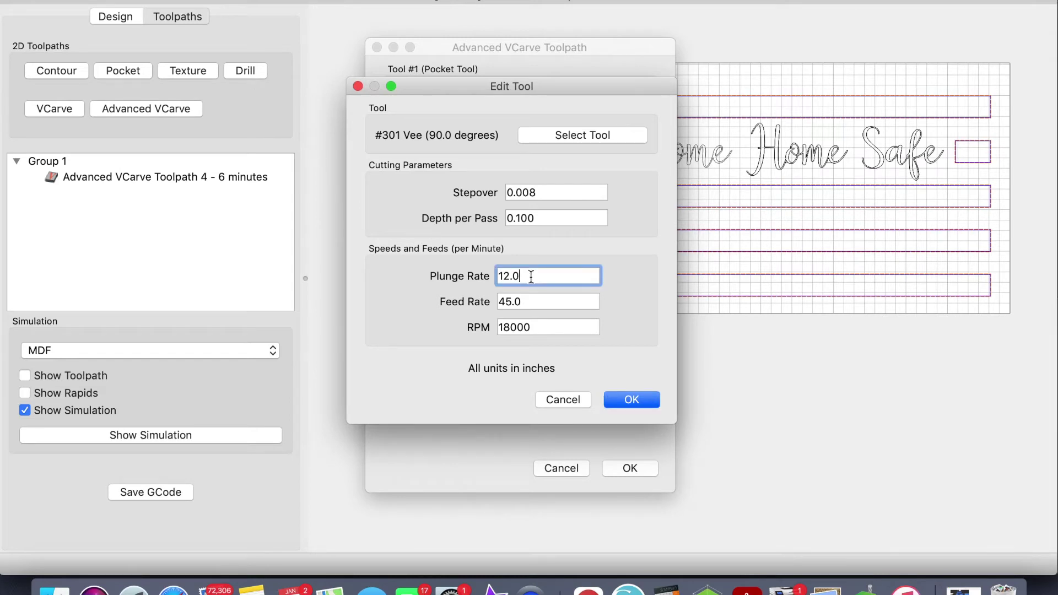
pyautogui.moveTo(531, 276); pyautogui.dragTo(471, 273)
pyautogui.write('80')
pyautogui.press('Tab')
pyautogui.write('90')
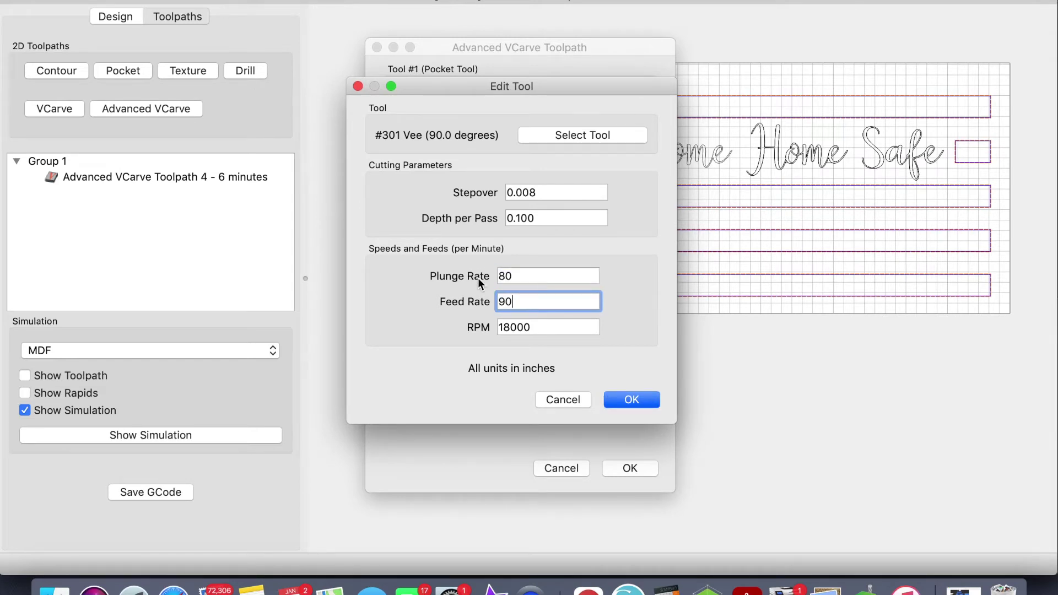
pyautogui.click(644, 400)
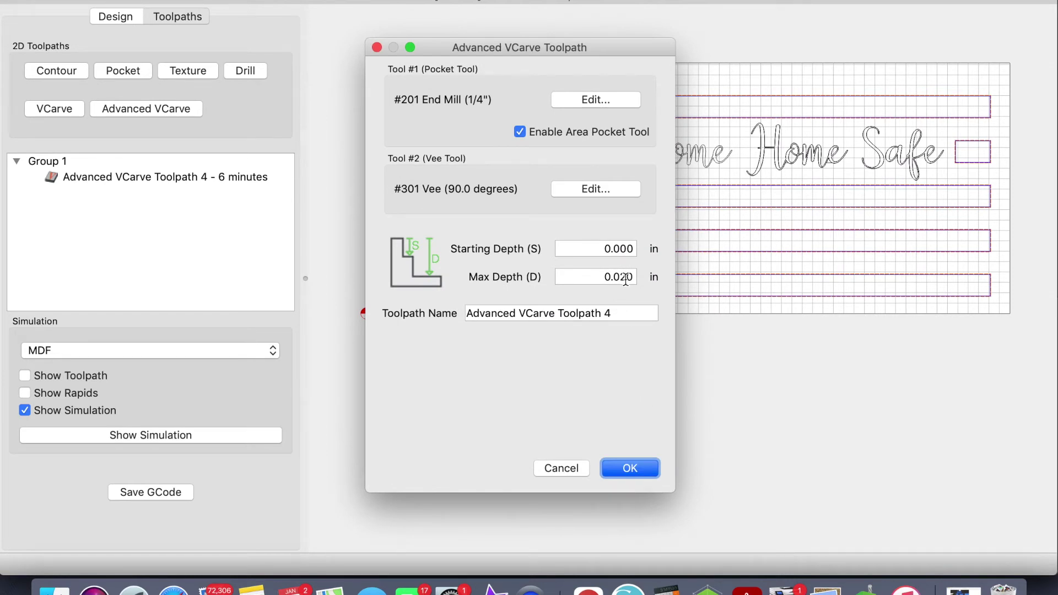
pyautogui.click(618, 463)
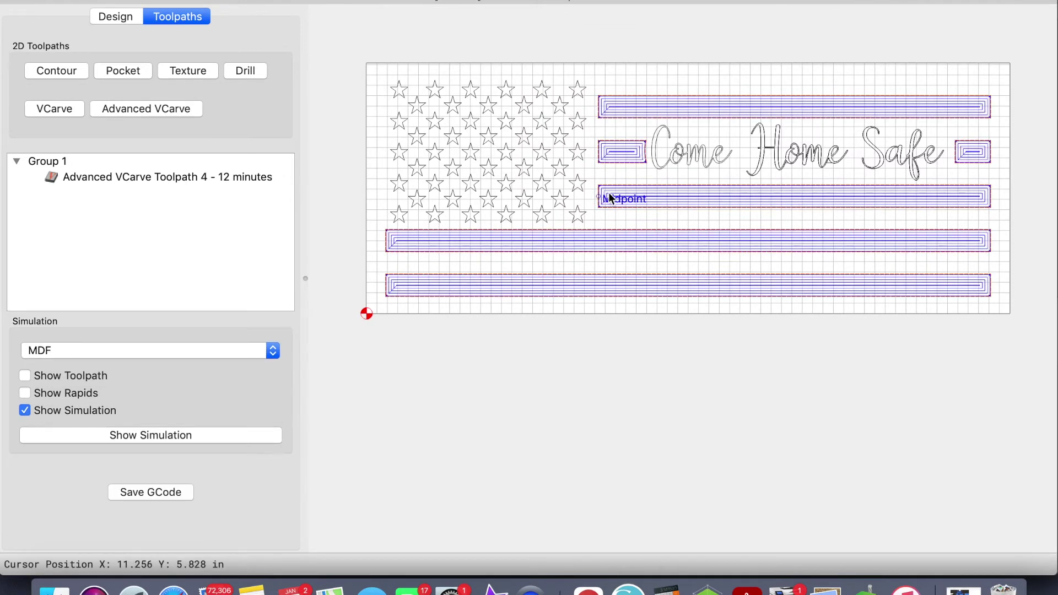
# - In the design layout, select the star group together with the 'Come Home Safe' text
pyautogui.hotkey('ctrl', '1')
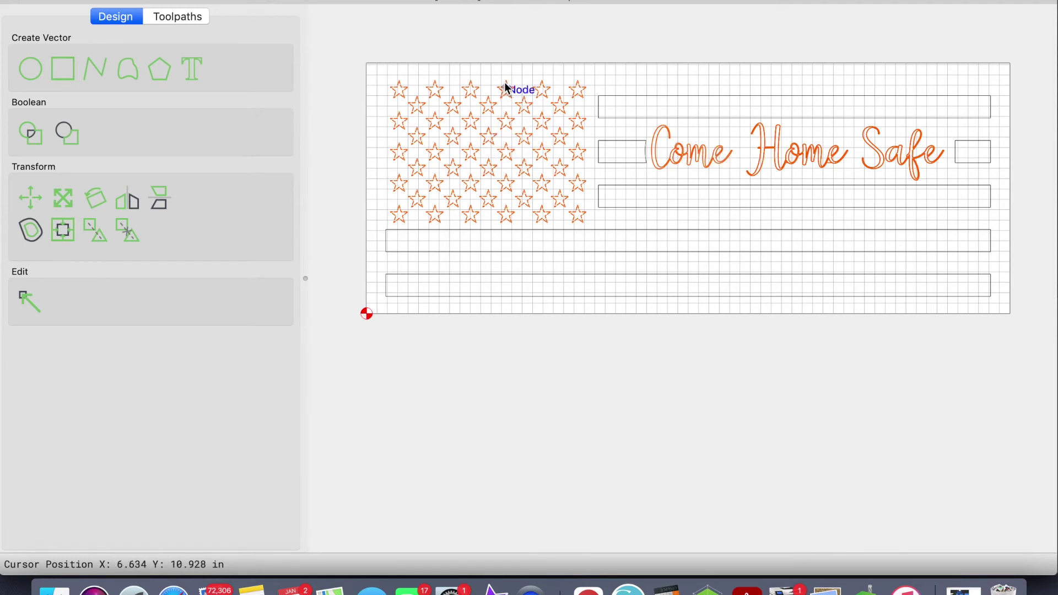
pyautogui.click(493, 66)
pyautogui.click(472, 90)
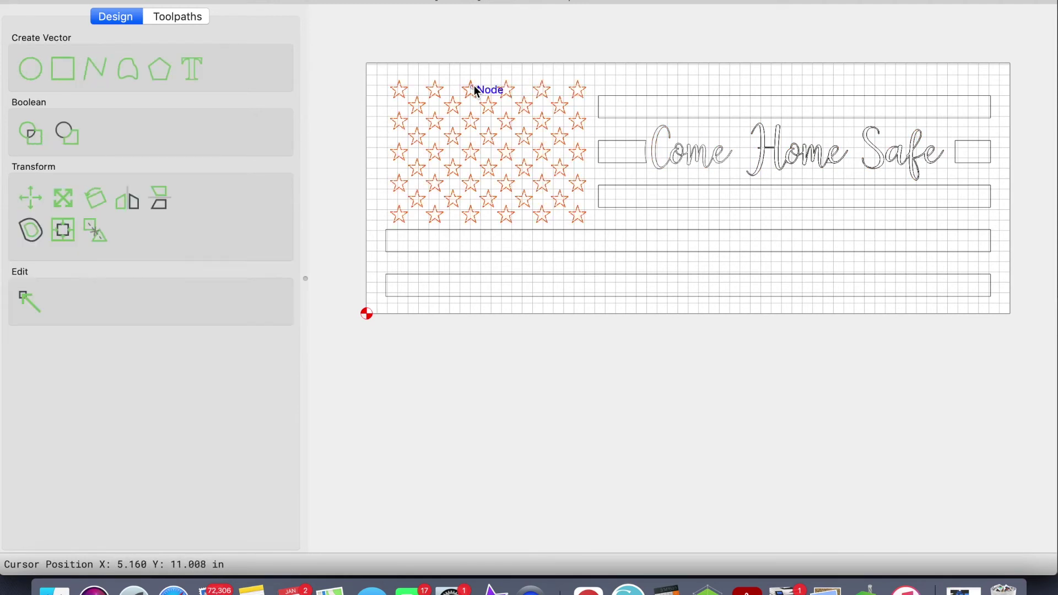
pyautogui.keyDown('shift'); pyautogui.click(690, 153); pyautogui.keyUp('shift')
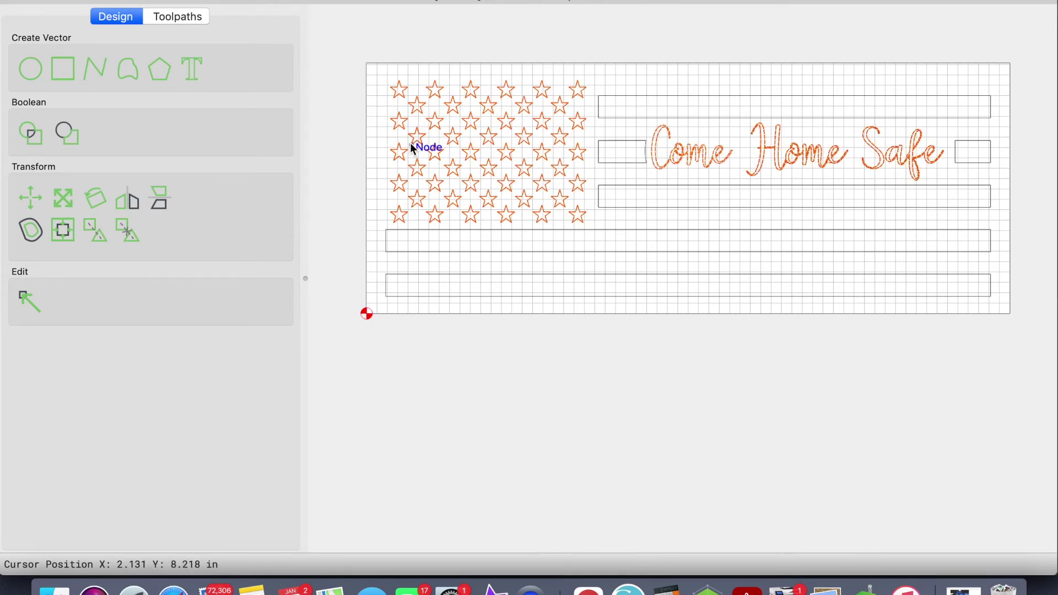
# - Start a VCarve toolpath and pick the softwood #302 60° vee bit
pyautogui.click(188, 17)
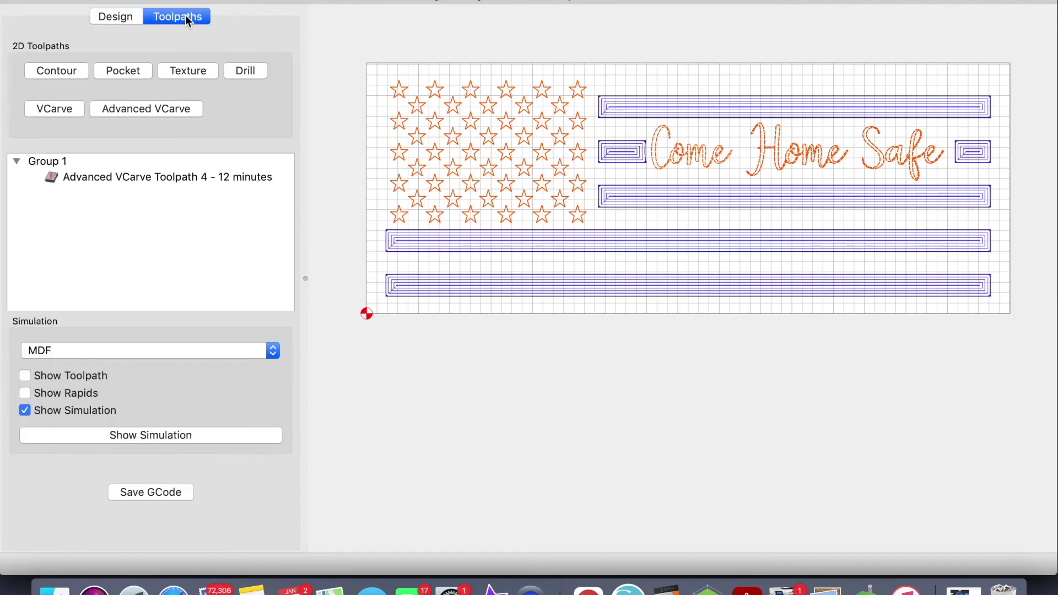
pyautogui.click(69, 109)
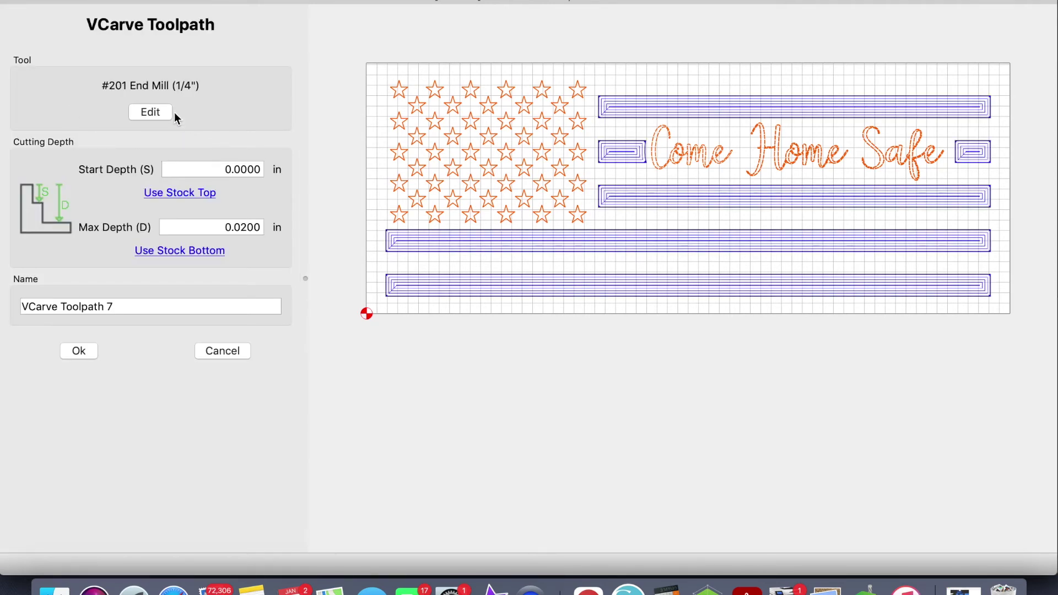
pyautogui.click(163, 112)
pyautogui.click(578, 154)
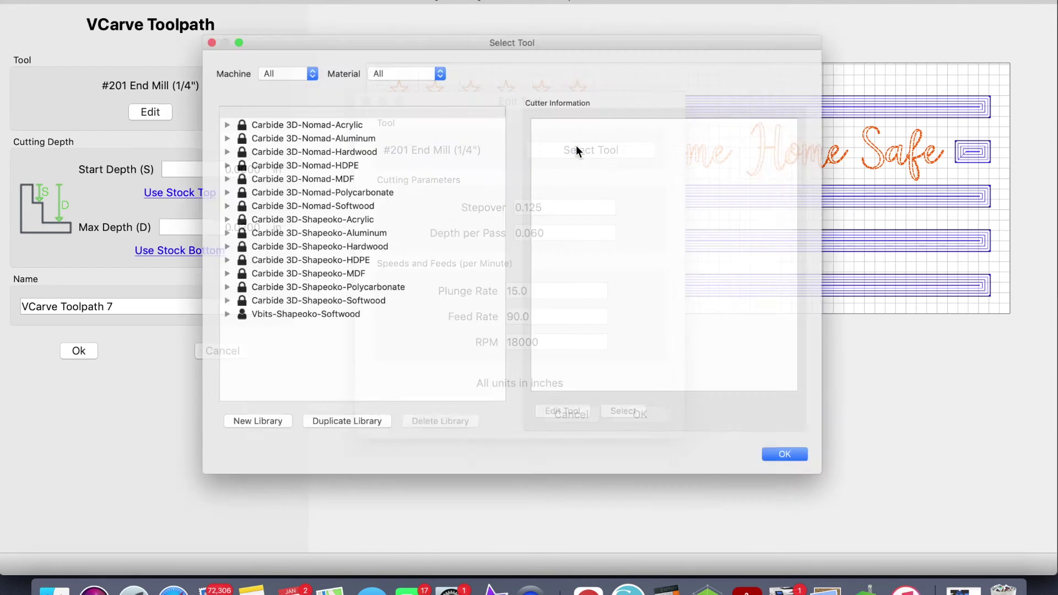
pyautogui.click(164, 312)
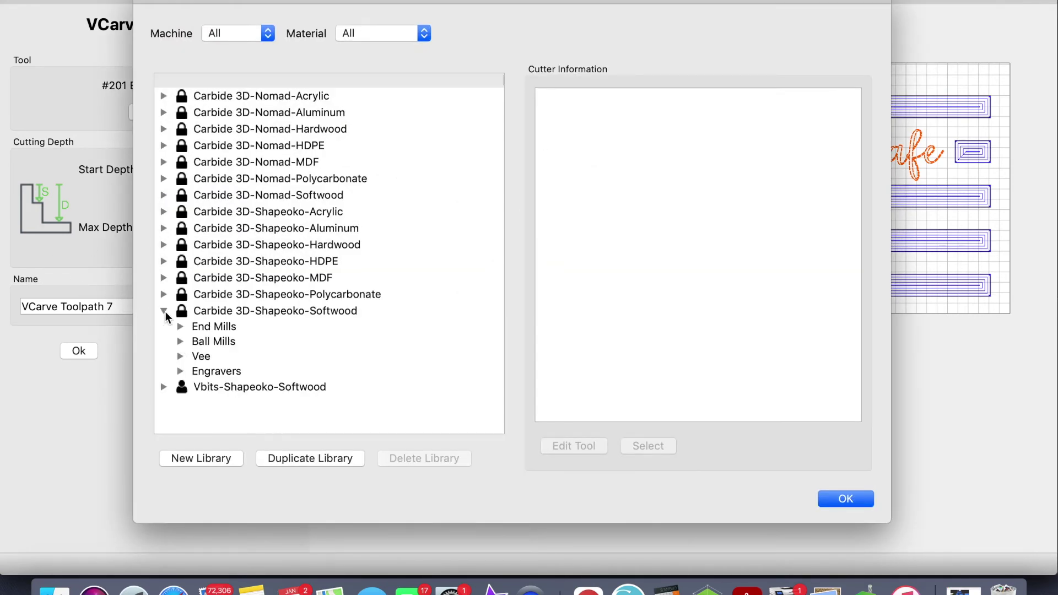
pyautogui.click(182, 357)
pyautogui.doubleClick(224, 391)
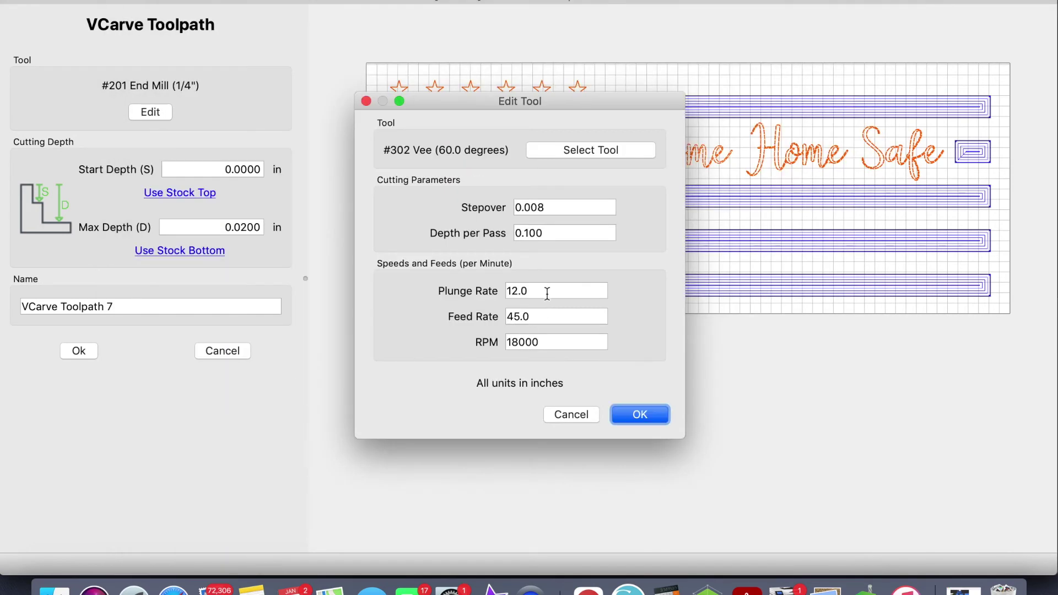
# - Set the vee to plunge 80 and feed 90, use the stock bottom as depth, and create VCarve Toolpath 7
pyautogui.doubleClick(547, 293)
pyautogui.write('80')
pyautogui.press('Tab')
pyautogui.write('90')
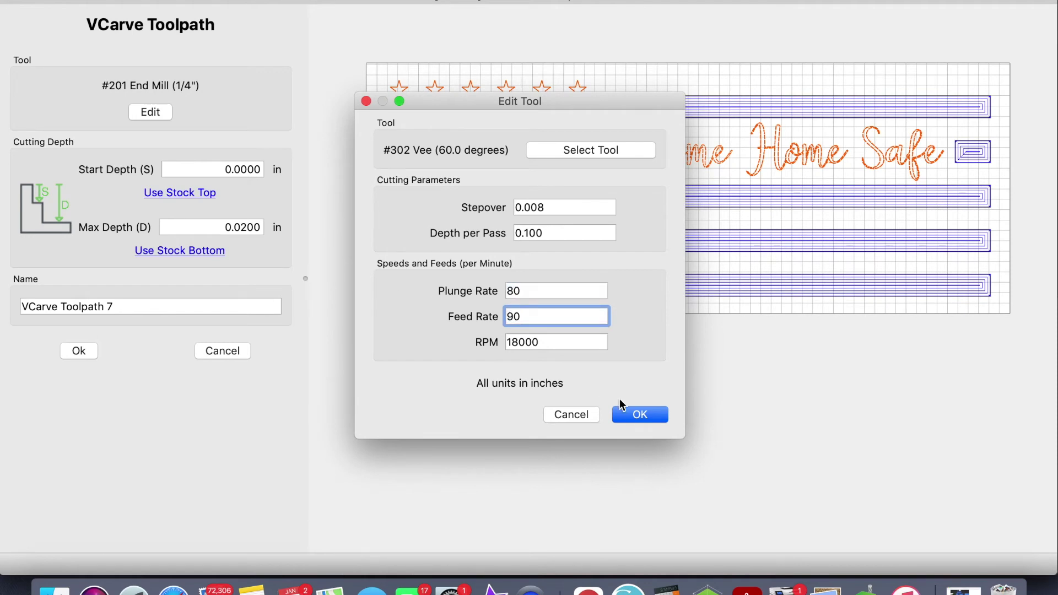
pyautogui.click(628, 417)
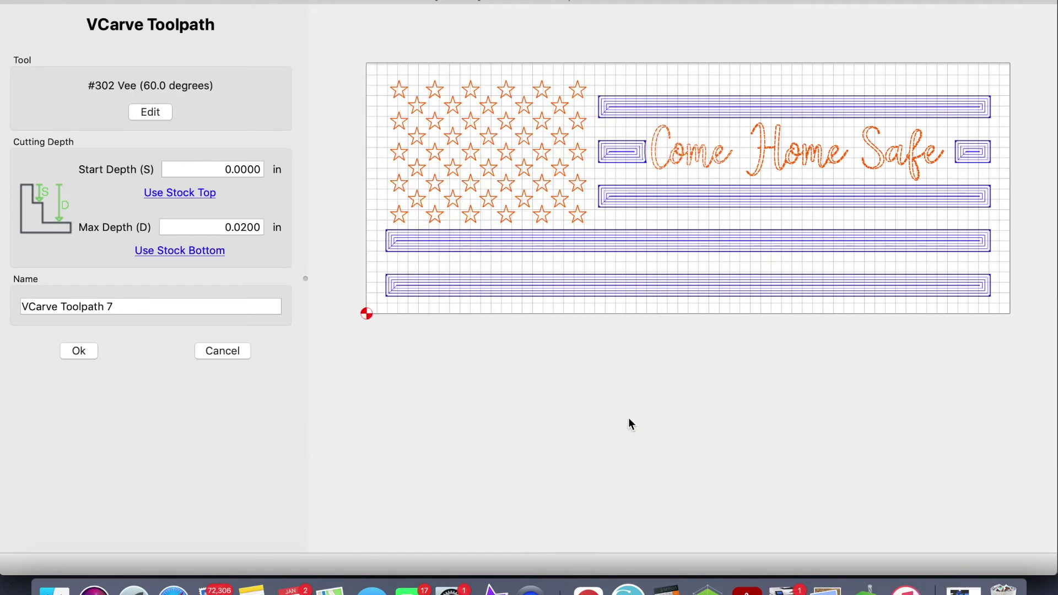
pyautogui.click(165, 253)
pyautogui.click(86, 354)
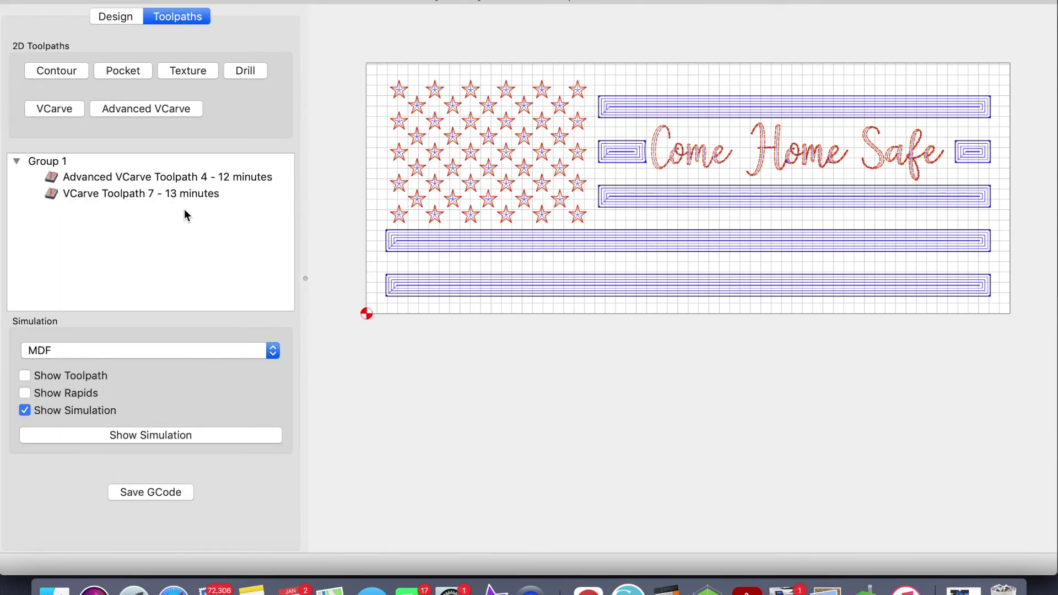
# - Simulate the toolpaths on a pine board and orbit to inspect the carved stars, stripes and lettering
pyautogui.click(136, 434)
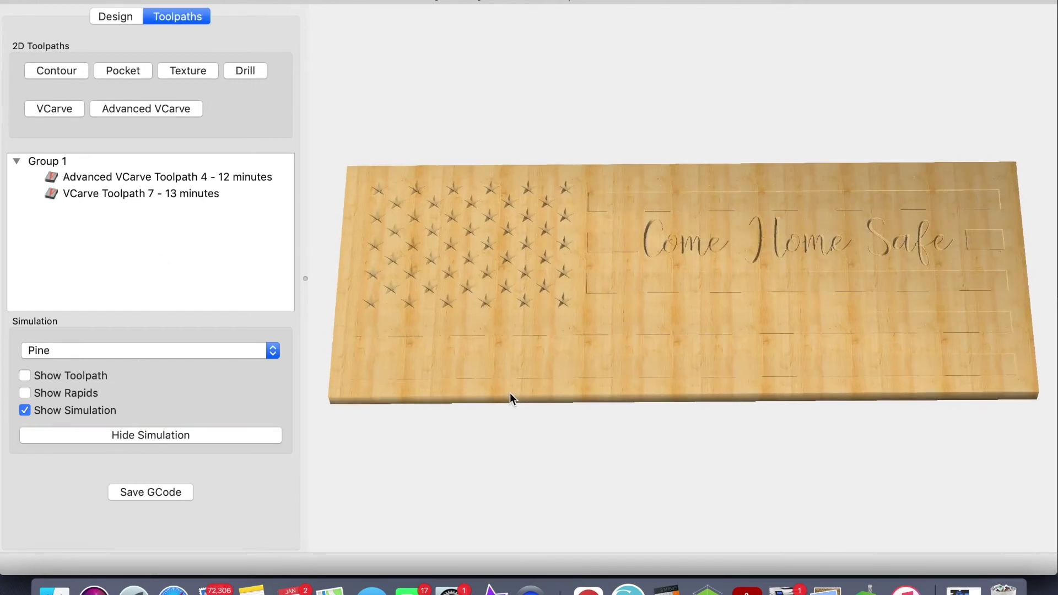
pyautogui.moveTo(510, 392); pyautogui.dragTo(532, 302)
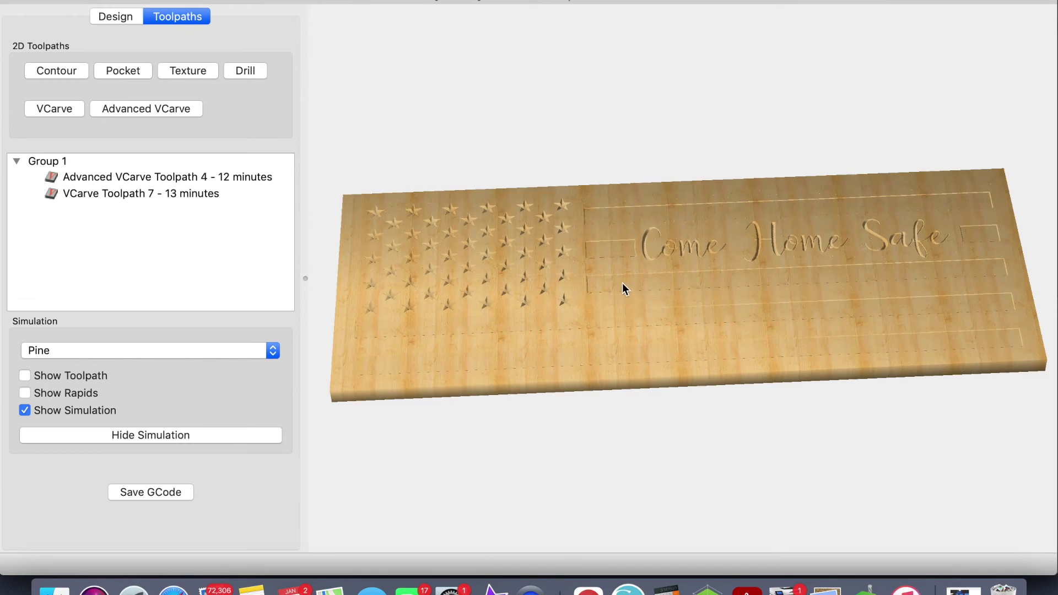
pyautogui.moveTo(623, 283); pyautogui.dragTo(614, 307)
pyautogui.moveTo(630, 234); pyautogui.dragTo(630, 333)
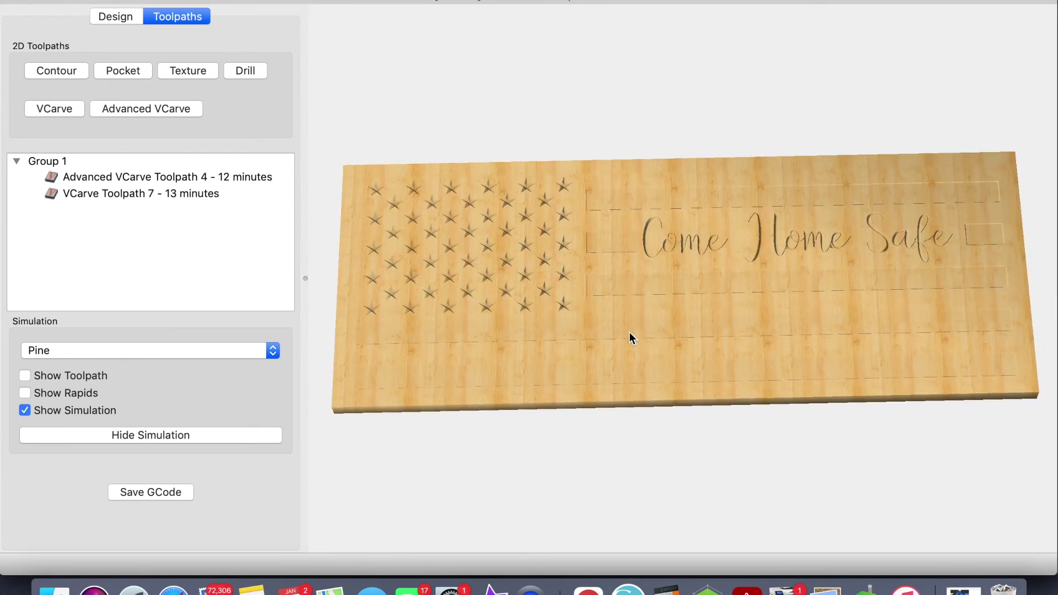
pyautogui.moveTo(527, 352); pyautogui.dragTo(528, 373)
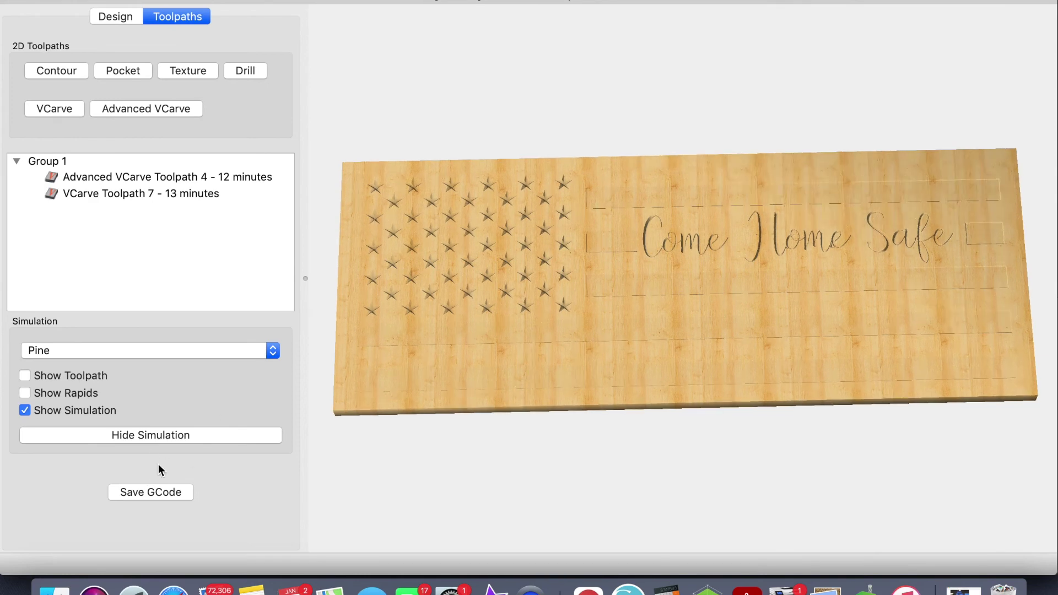
# - Save the G-code as comehomesafe.nc in the Carbide Create Designs folder
pyautogui.click(137, 494)
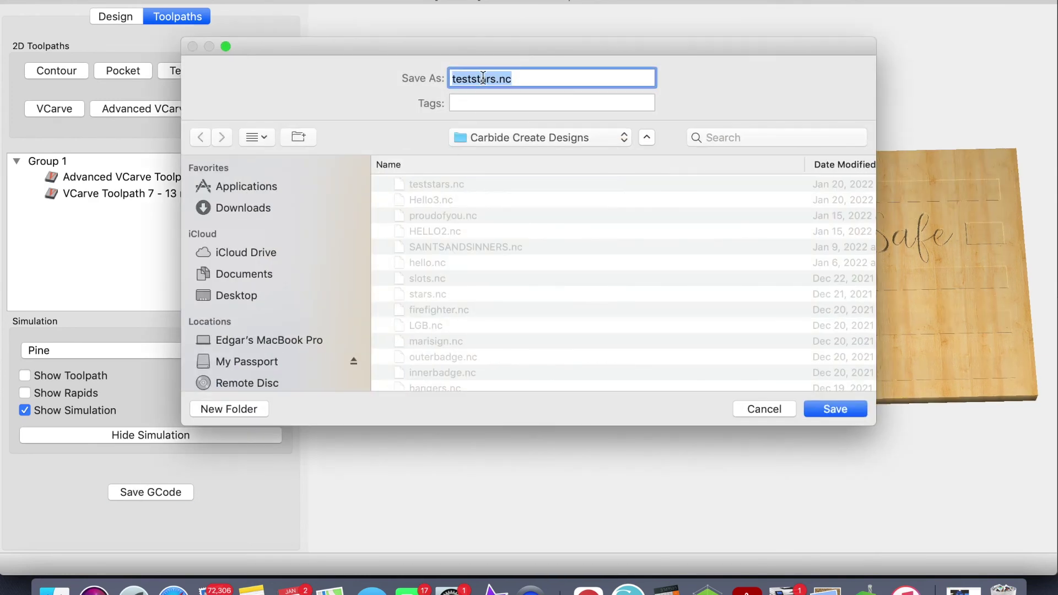
pyautogui.click(489, 78)
pyautogui.doubleClick(489, 78)
pyautogui.write('comehom')
pyautogui.click(814, 405)
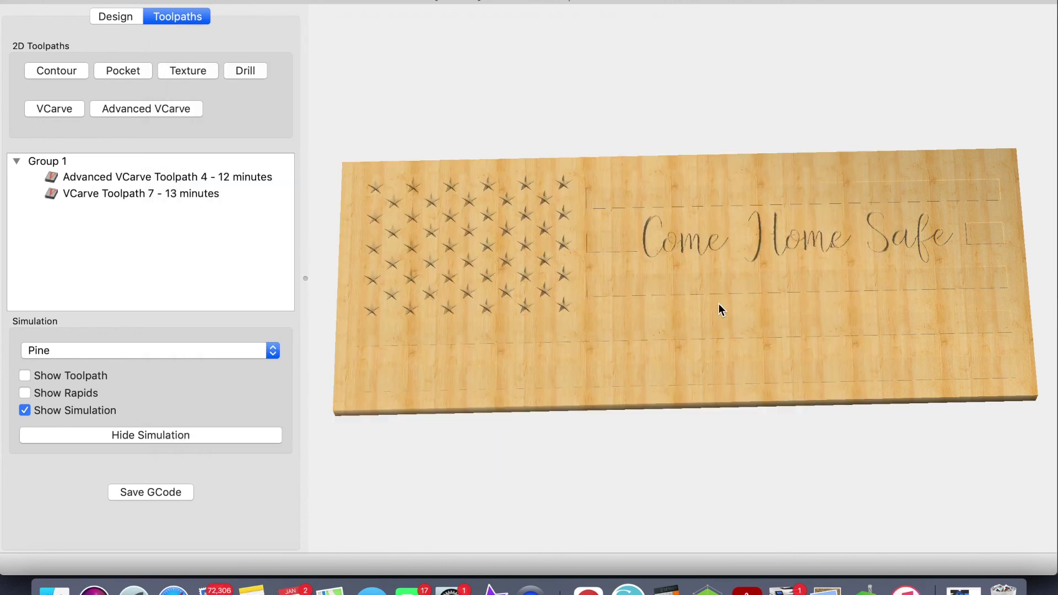